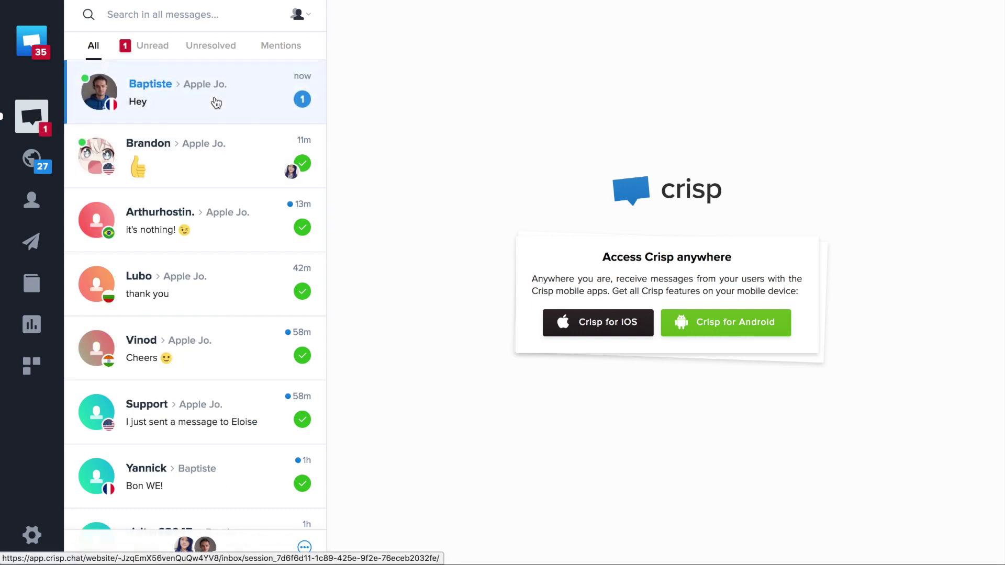
Open Baptiste's pending conversation at the top of the inbox.
{"action": "left_click", "coordinate": [216, 102]}
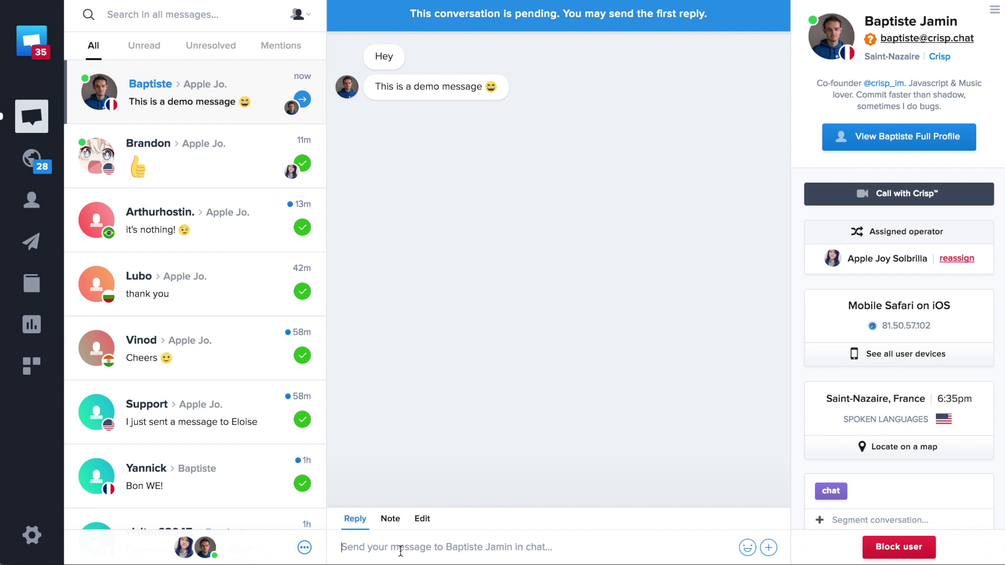
Send the reply 'Hi! Ow can I help you?' to Baptiste.
{"action": "left_click", "coordinate": [401, 550]}
{"action": "type", "text": "Hi"}
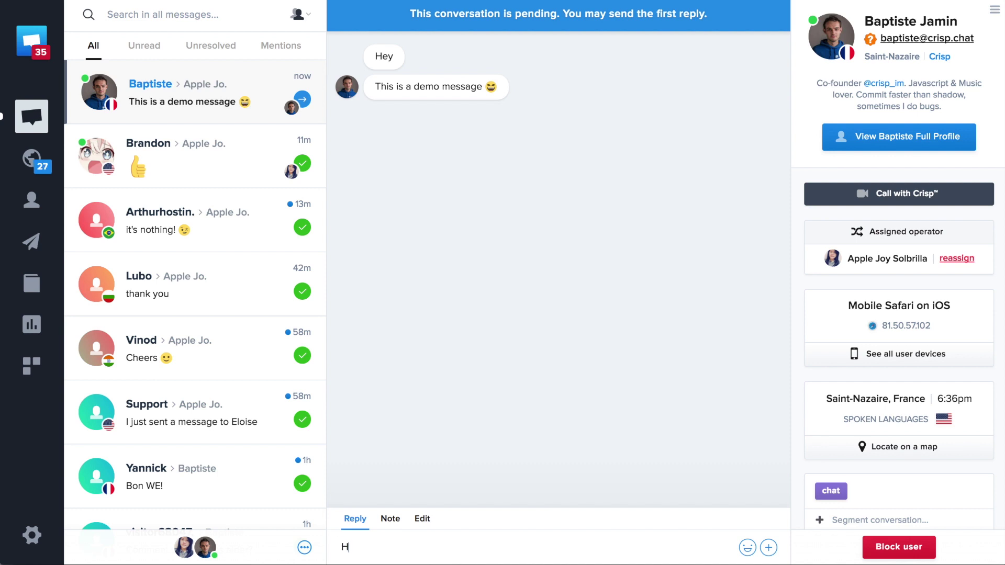
{"action": "type", "text": "! Ow can I help you?"}
{"action": "key", "text": "Return"}
Edit the sent reply to correct it to 'Hi! How can I help you?'.
{"action": "left_click", "coordinate": [422, 518]}
{"action": "left_click", "coordinate": [399, 548]}
{"action": "type", "text": "H"}
{"action": "key", "text": "Return"}
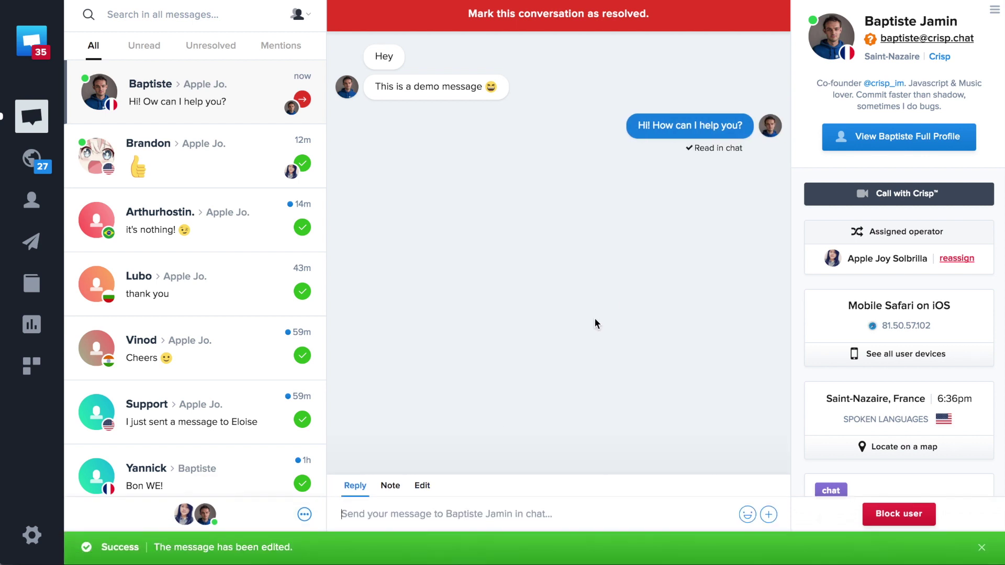
Send a GIPHY GIF in the conversation.
{"action": "left_click", "coordinate": [749, 550]}
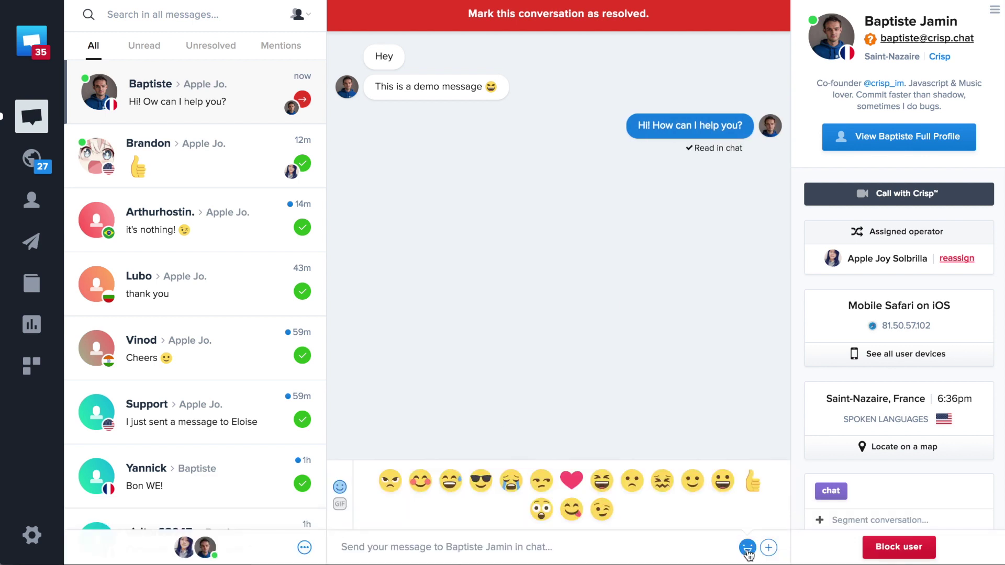
{"action": "left_click", "coordinate": [340, 505]}
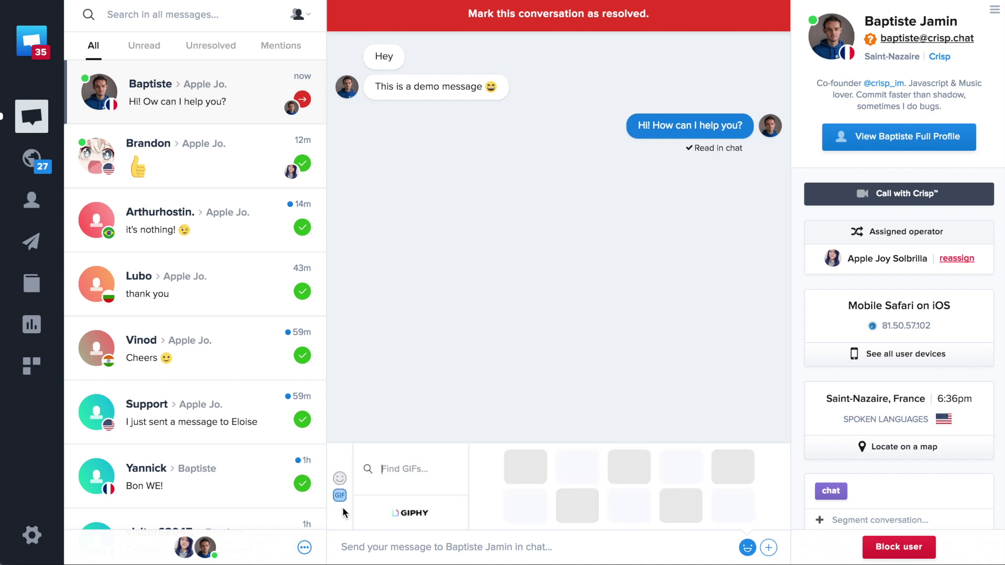
{"action": "left_click", "coordinate": [735, 515]}
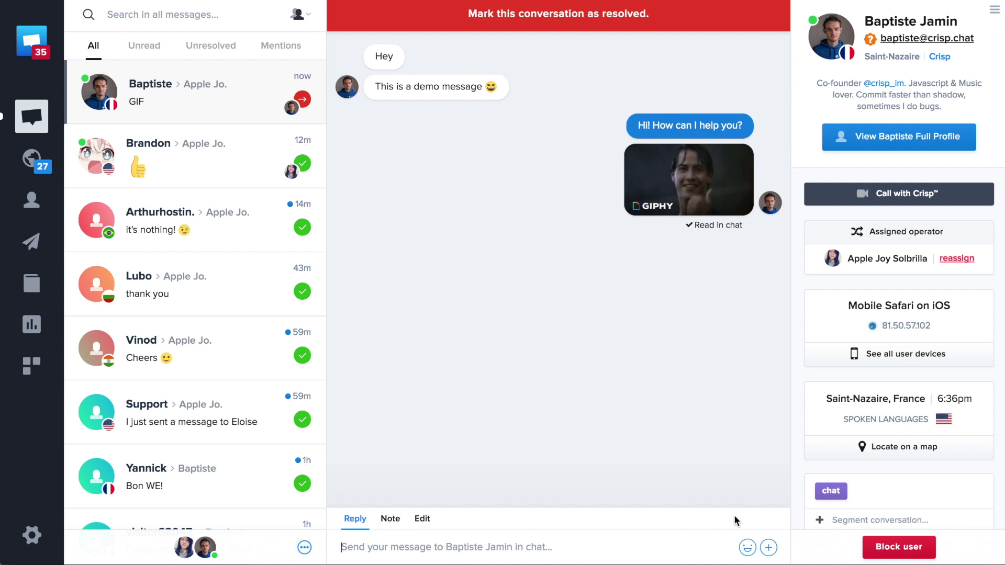
Share the file code.md with the customer.
{"action": "left_click", "coordinate": [770, 550]}
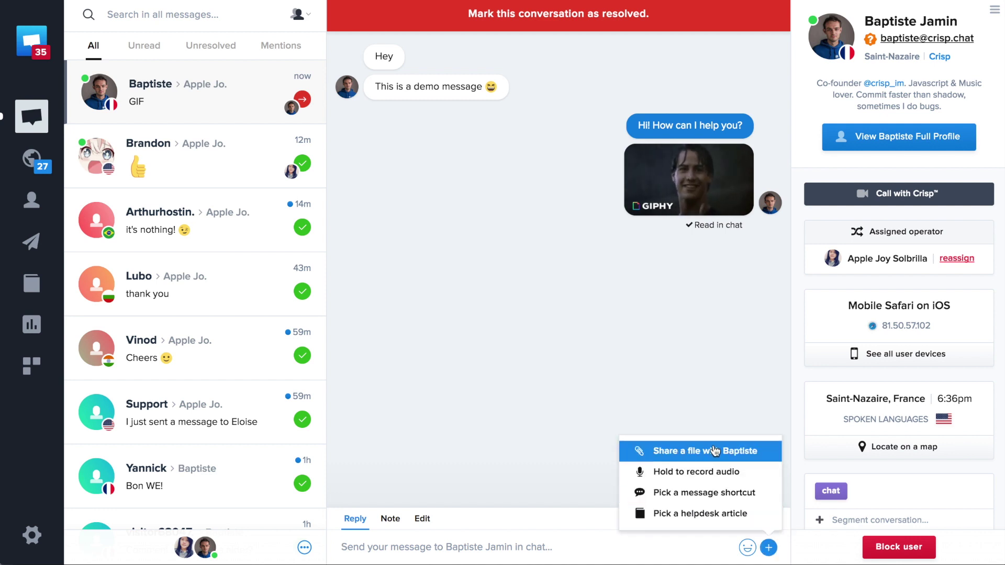
{"action": "left_click", "coordinate": [714, 453]}
{"action": "key", "text": "Return"}
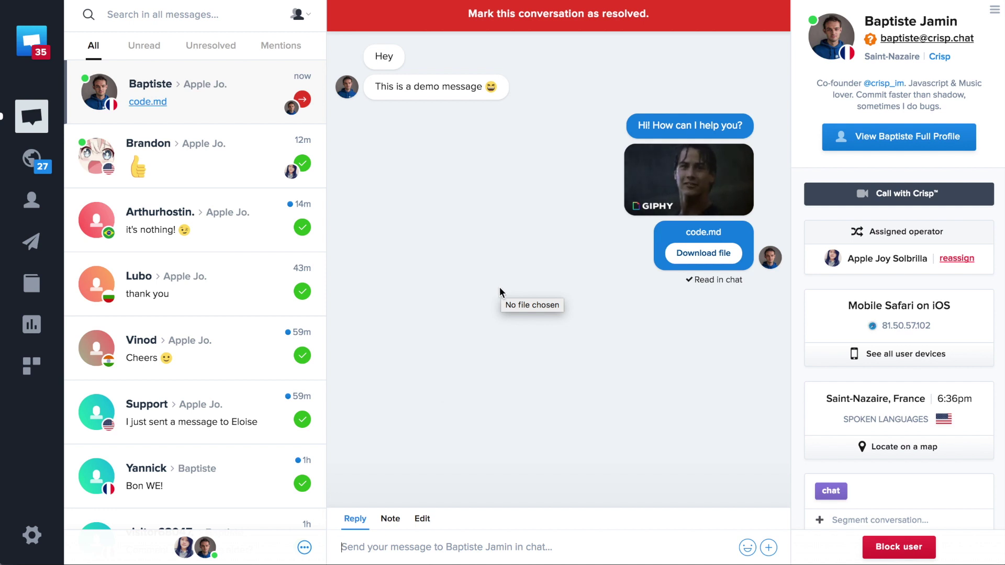
{"action": "left_click", "coordinate": [383, 520]}
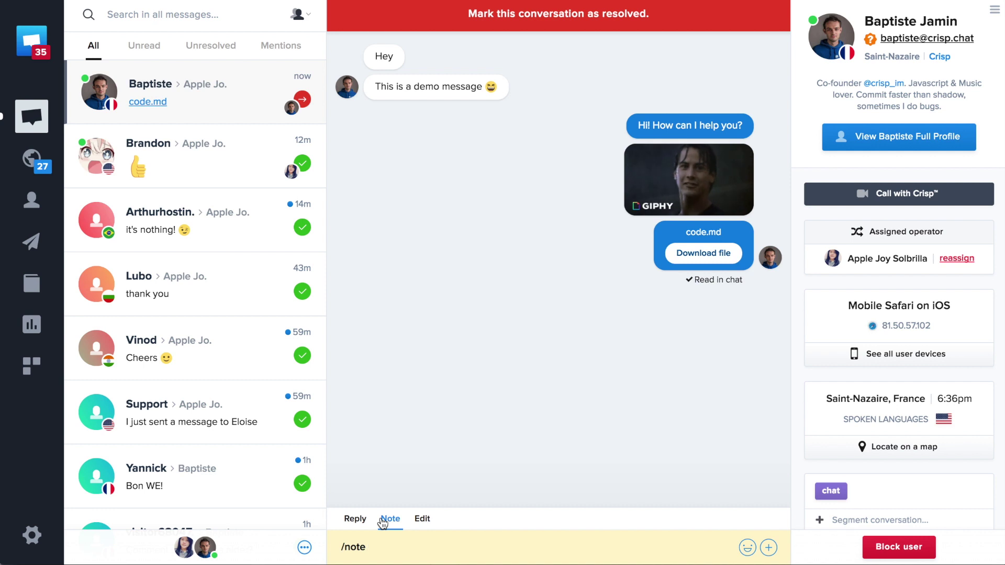
{"action": "type", "text": "@App"}
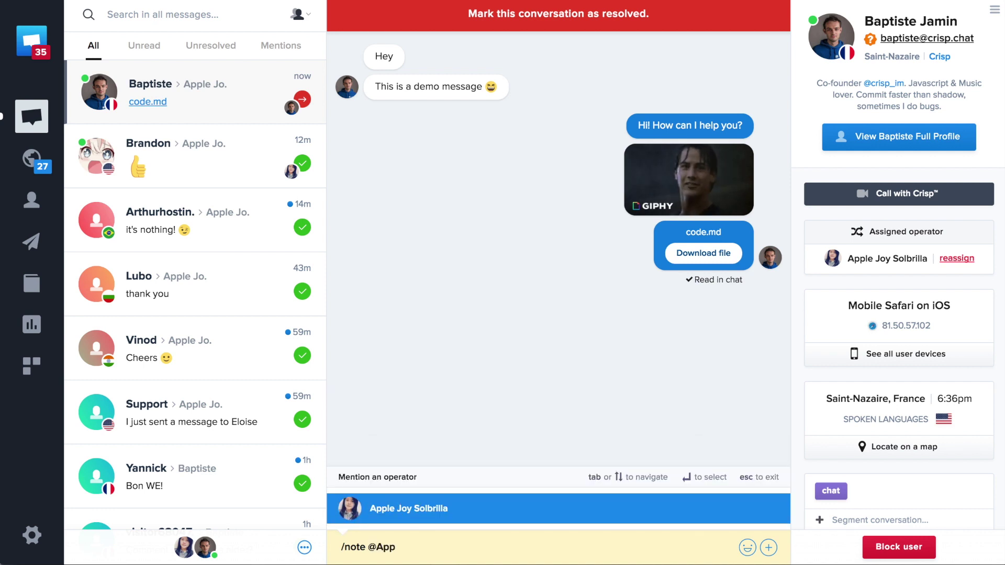
{"action": "key", "text": "Return"}
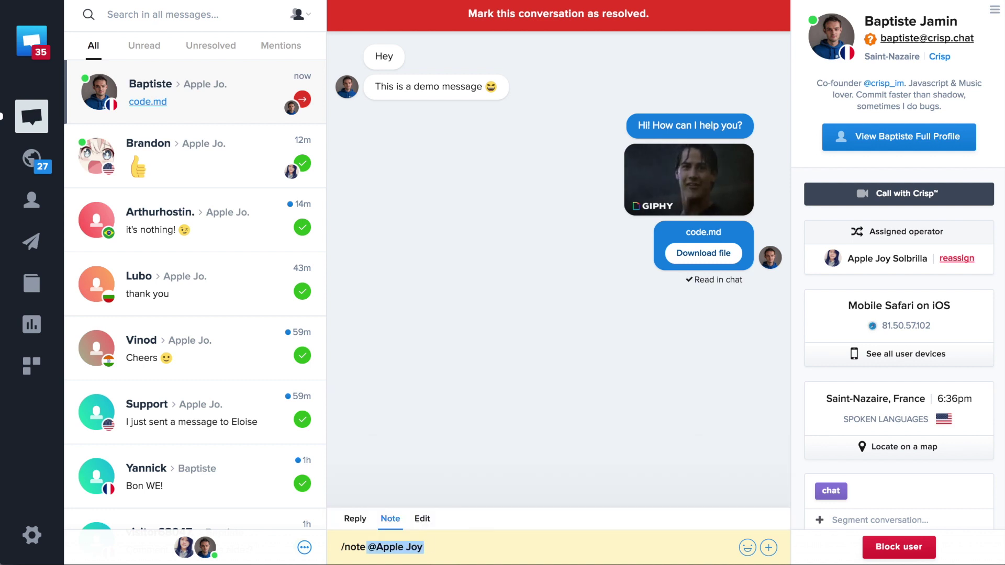
{"action": "type", "text": "Could you reply "}
{"action": "type", "text": "to this customer"}
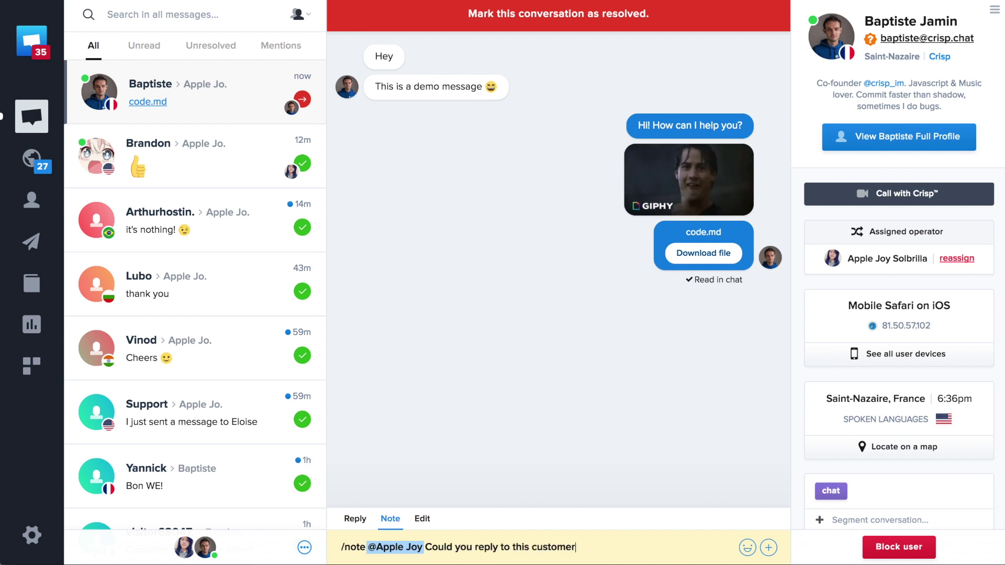
{"action": "type", "text": "?"}
{"action": "key", "text": "Return"}
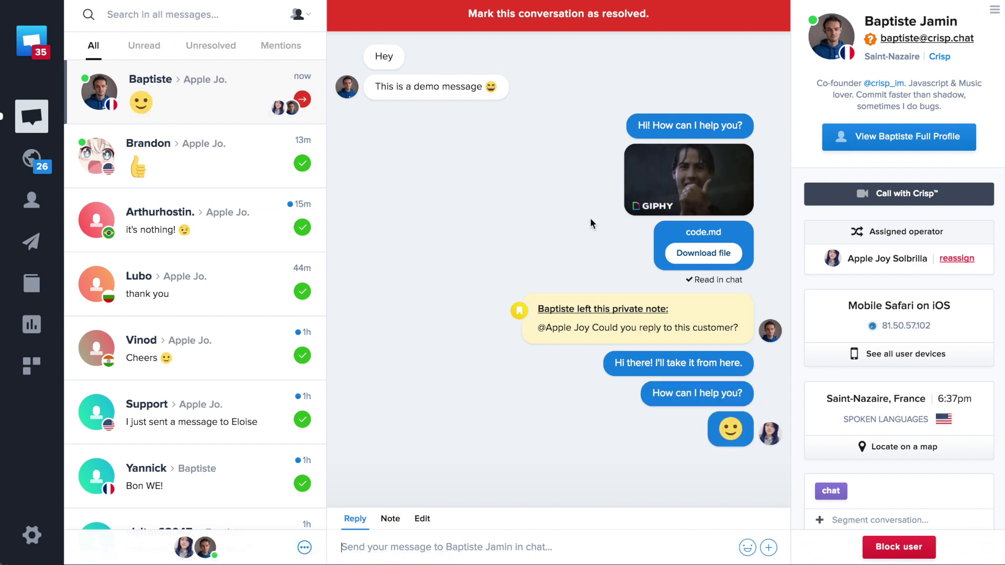
Resolve Baptiste's conversation using the red banner at the top of the chat.
{"action": "left_click", "coordinate": [479, 31]}
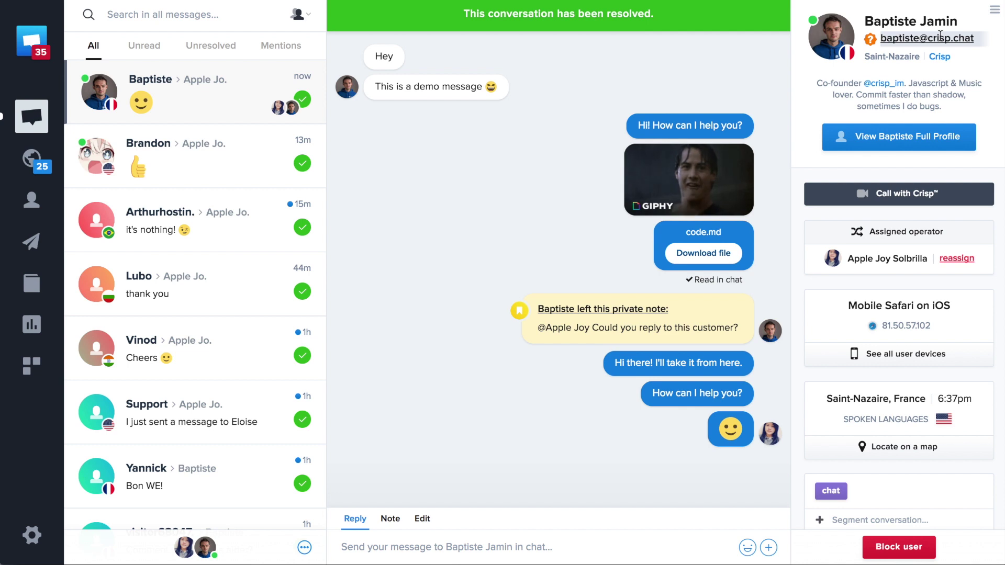
{"action": "left_click", "coordinate": [941, 37]}
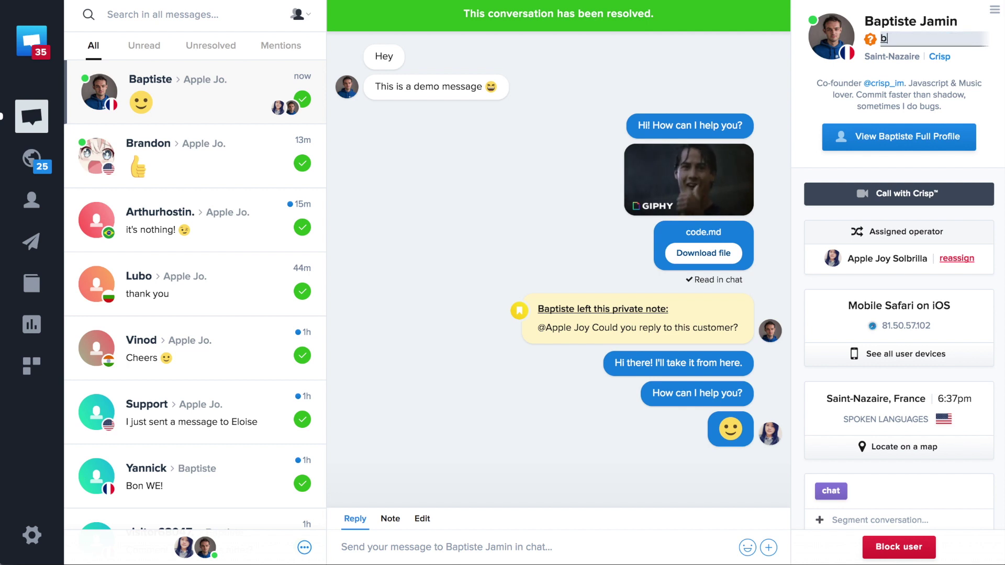
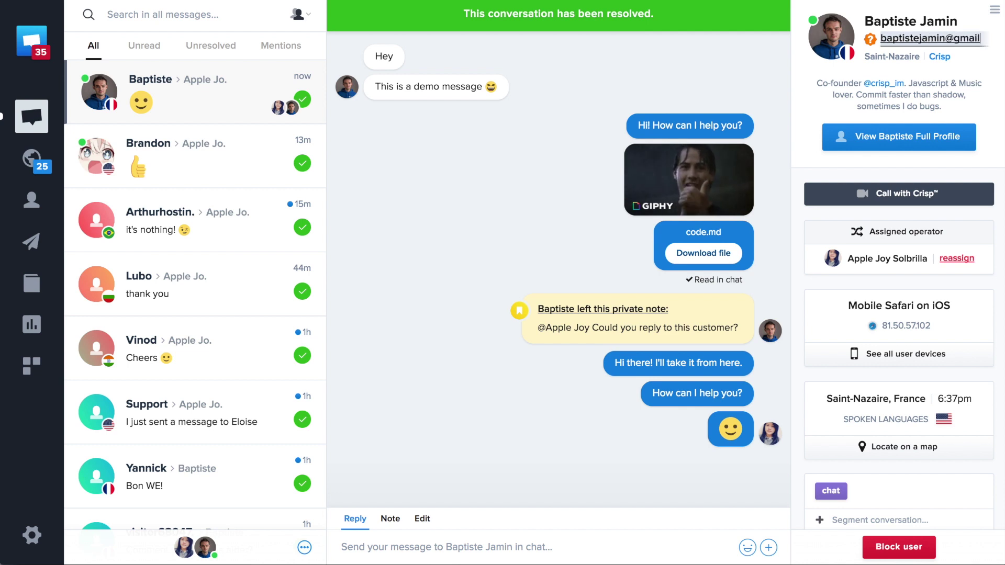
{"action": "key", "text": "Return"}
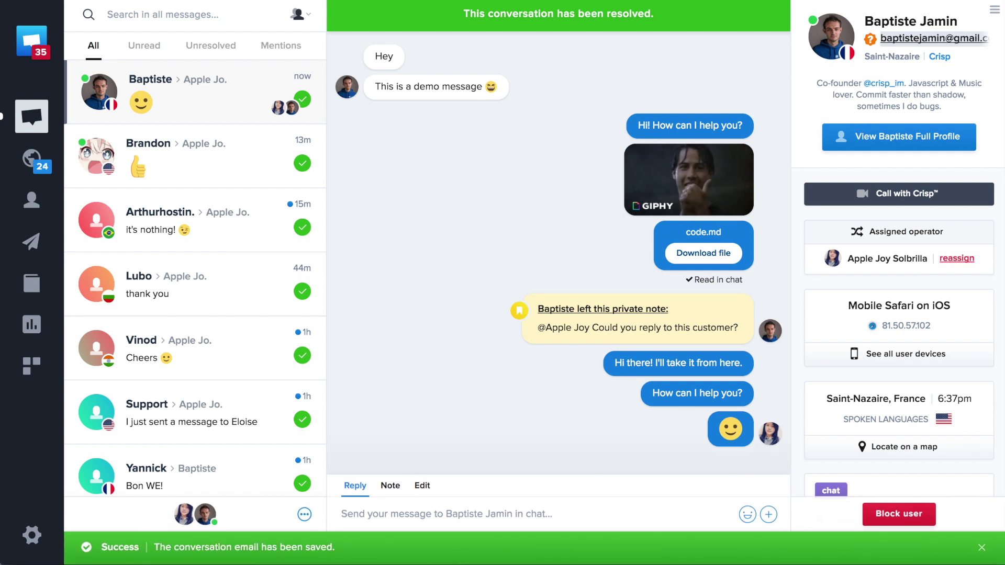
Open Baptiste Jamin's full contact profile from the sidebar.
{"action": "left_click", "coordinate": [994, 11]}
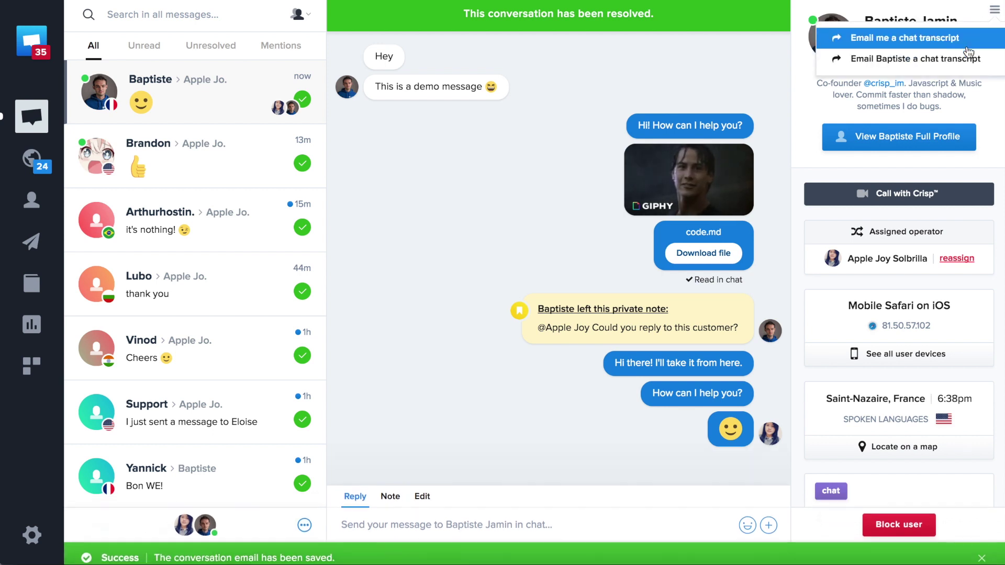
{"action": "left_click", "coordinate": [995, 13]}
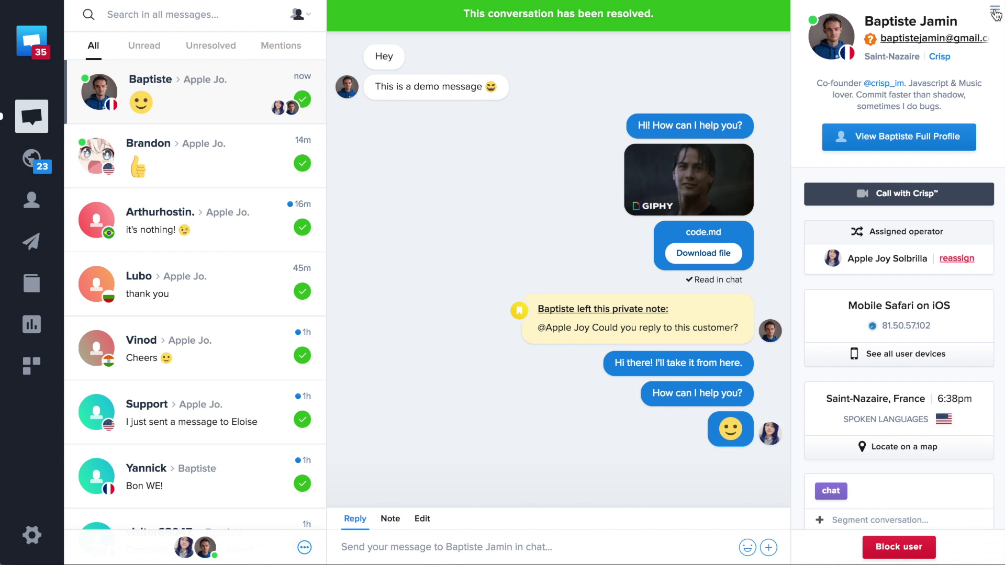
{"action": "scroll", "coordinate": [874, 340], "scroll_direction": "down", "scroll_amount": 4}
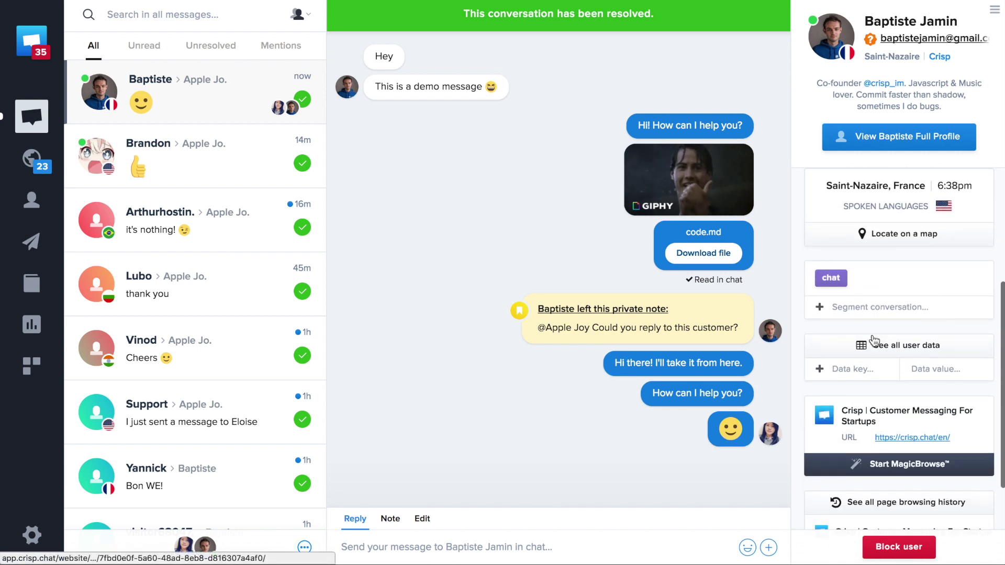
{"action": "scroll", "coordinate": [875, 340], "scroll_direction": "down", "scroll_amount": 3}
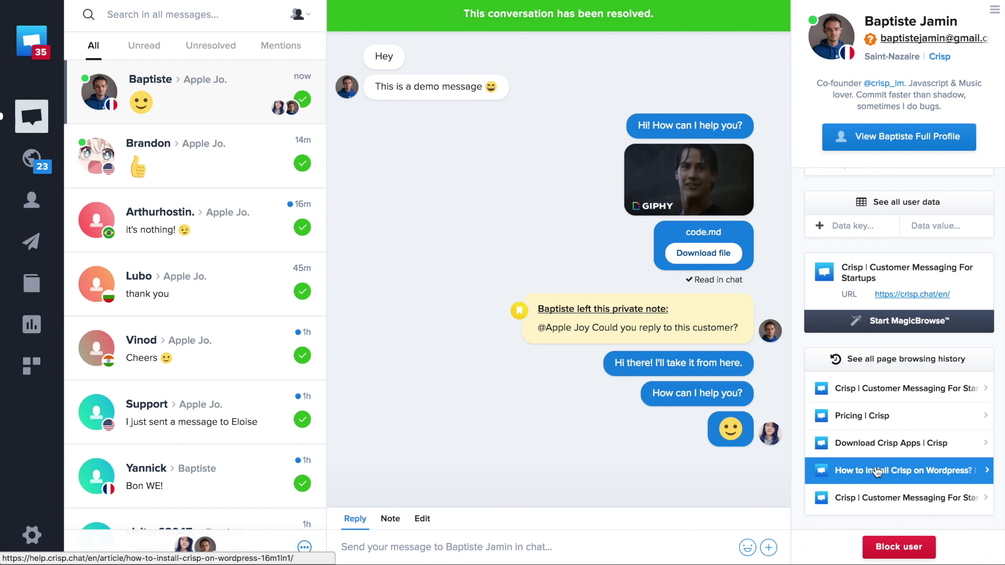
{"action": "scroll", "coordinate": [865, 371], "scroll_direction": "up", "scroll_amount": 3}
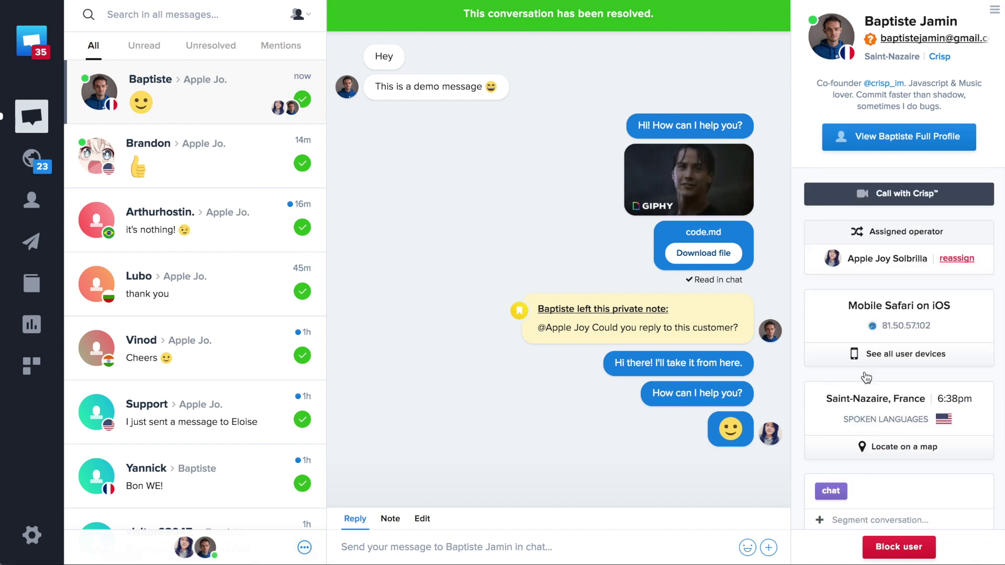
{"action": "left_click", "coordinate": [880, 147]}
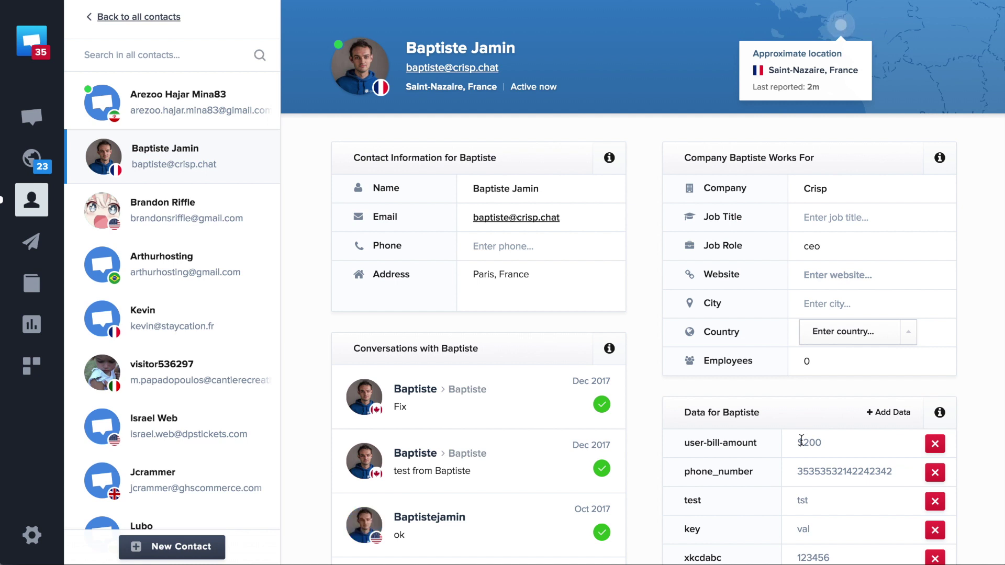
{"action": "left_click", "coordinate": [35, 124]}
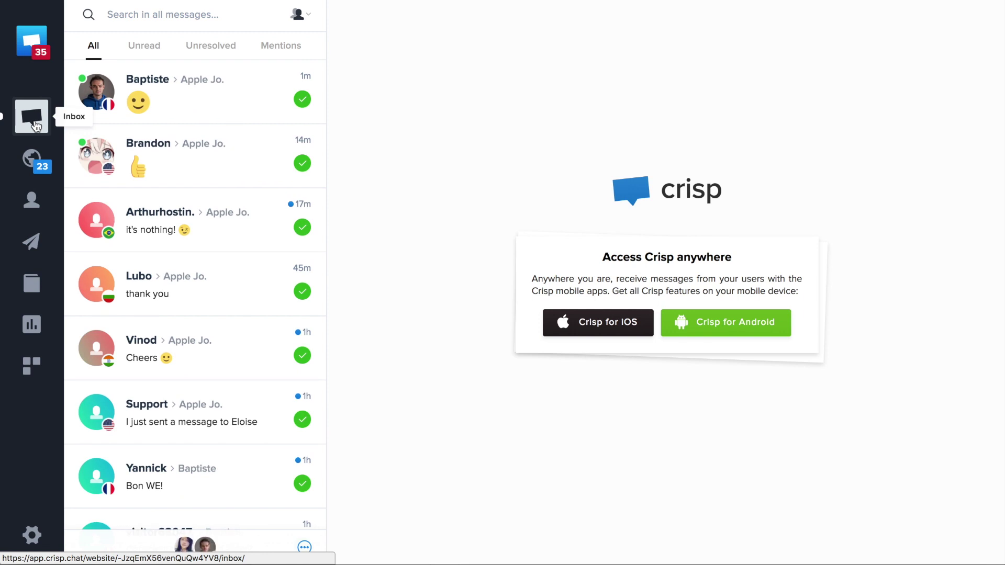
{"action": "left_click", "coordinate": [204, 94]}
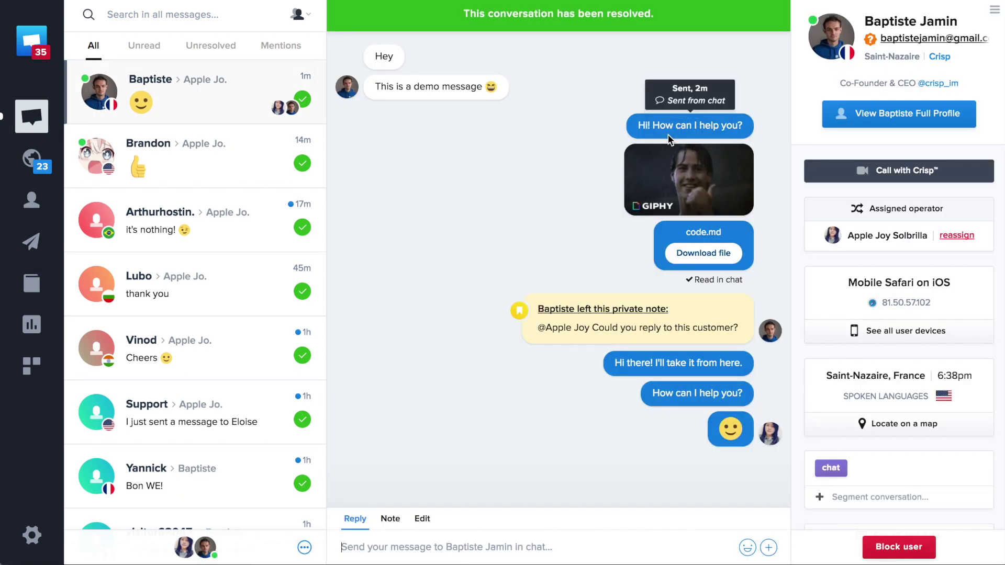
Reassign the conversation to Valerian Saliou, then filter by Assigned to me and back to All.
{"action": "left_click", "coordinate": [954, 237]}
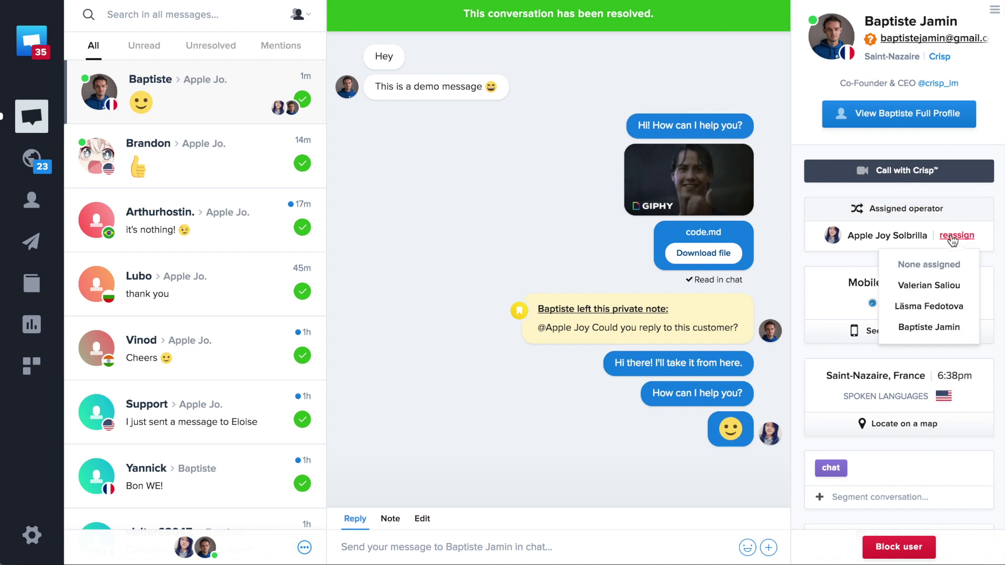
{"action": "left_click", "coordinate": [948, 285]}
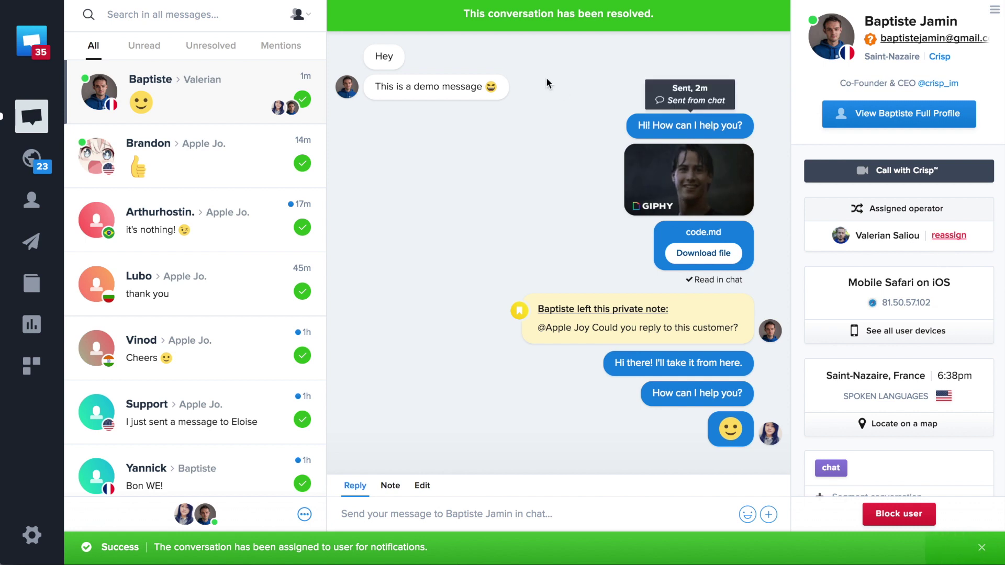
{"action": "left_click", "coordinate": [296, 14]}
{"action": "left_click", "coordinate": [288, 38]}
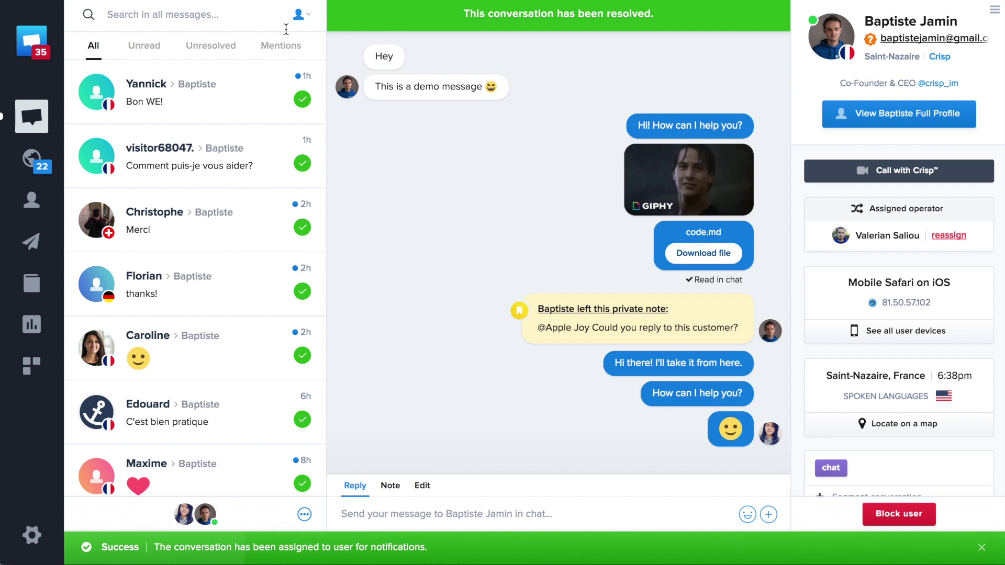
{"action": "left_click", "coordinate": [299, 14]}
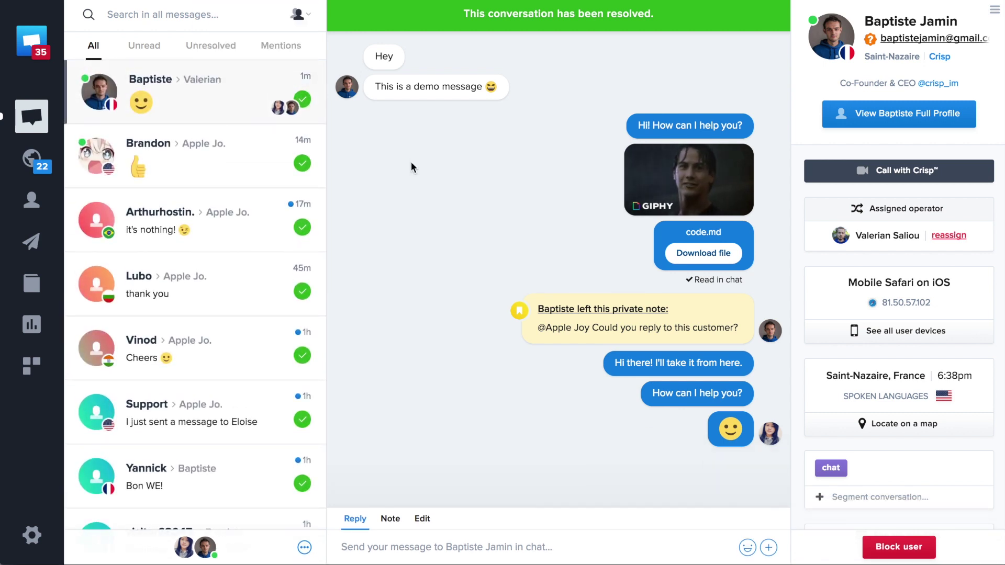
{"action": "left_click_drag", "start_coordinate": [236, 89], "coordinate": [52, 92]}
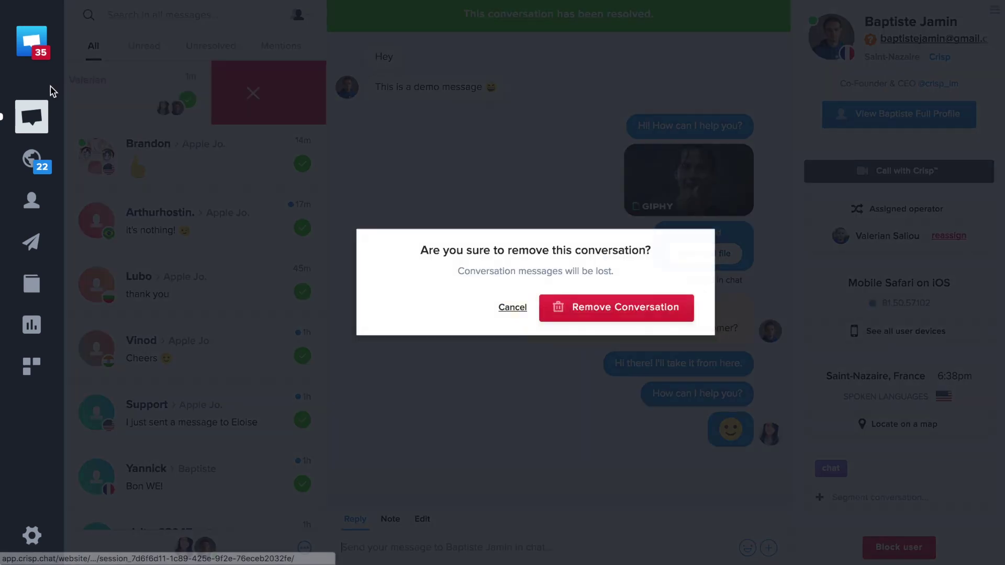
{"action": "left_click", "coordinate": [599, 307]}
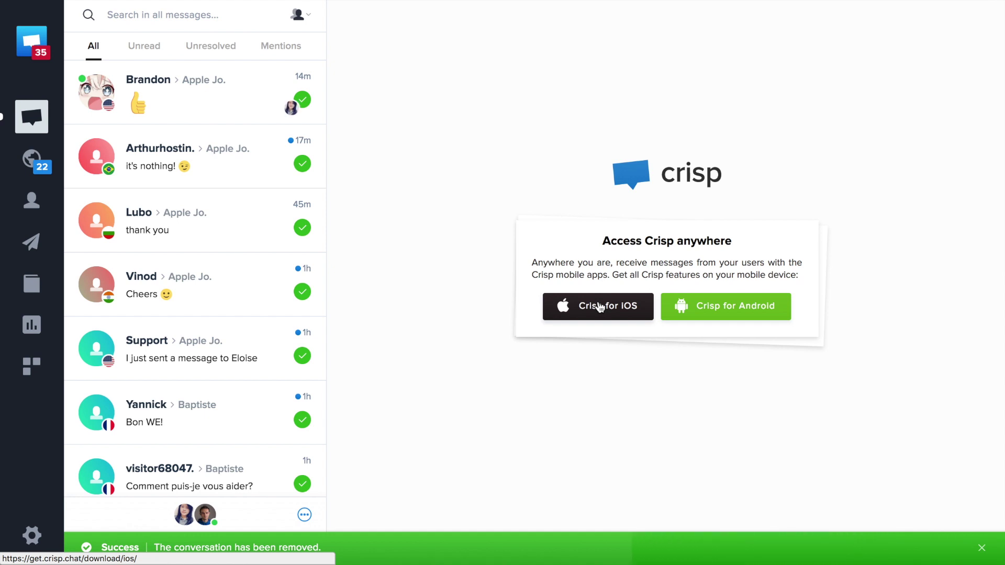
{"action": "left_click", "coordinate": [304, 515]}
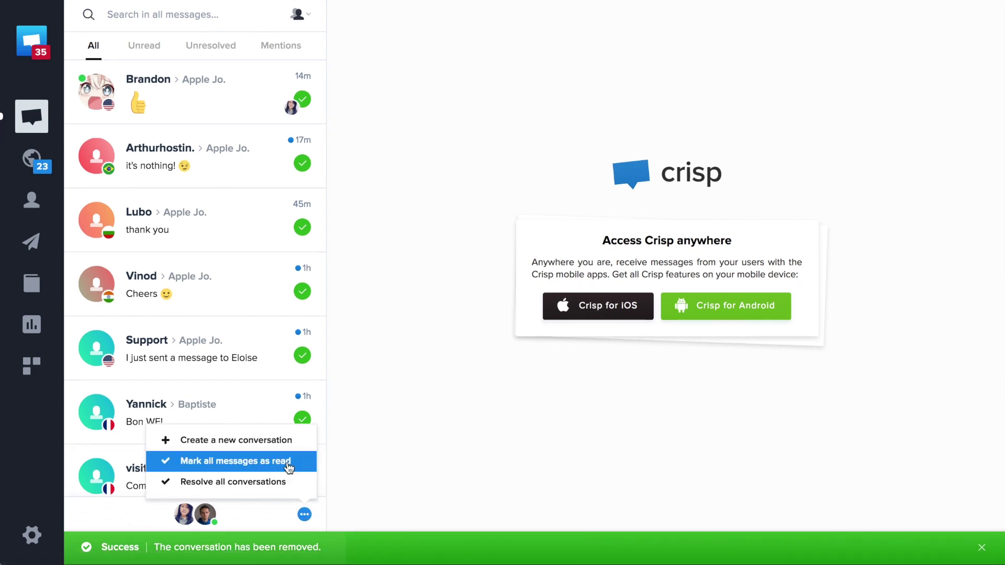
{"action": "left_click", "coordinate": [236, 440]}
{"action": "type", "text": "Baptiste Jamin"}
{"action": "key", "text": "Tab"}
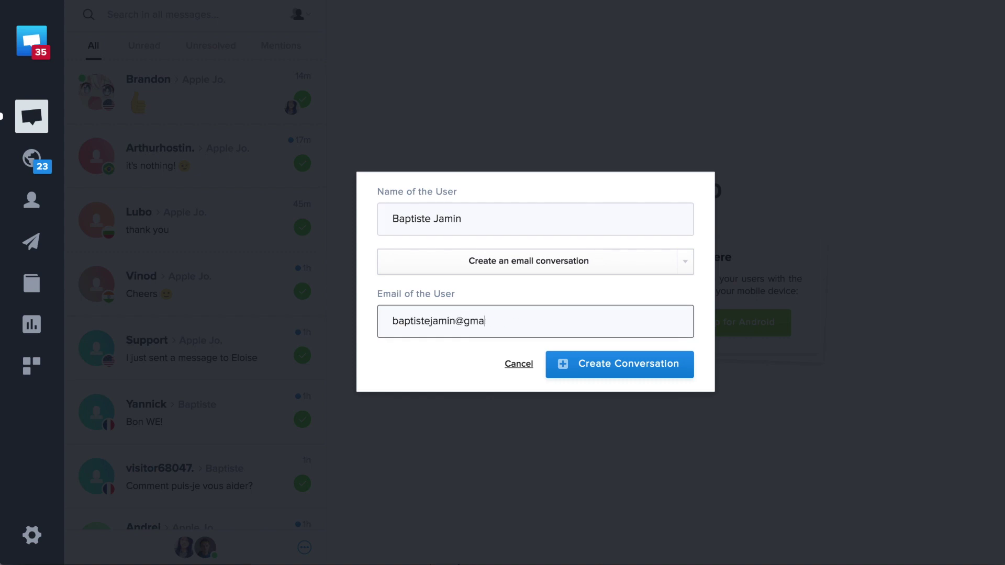
{"action": "left_click", "coordinate": [639, 374]}
Send 'This message will be sent via Email' in the new conversation.
{"action": "type", "text": "This message will be sent via "}
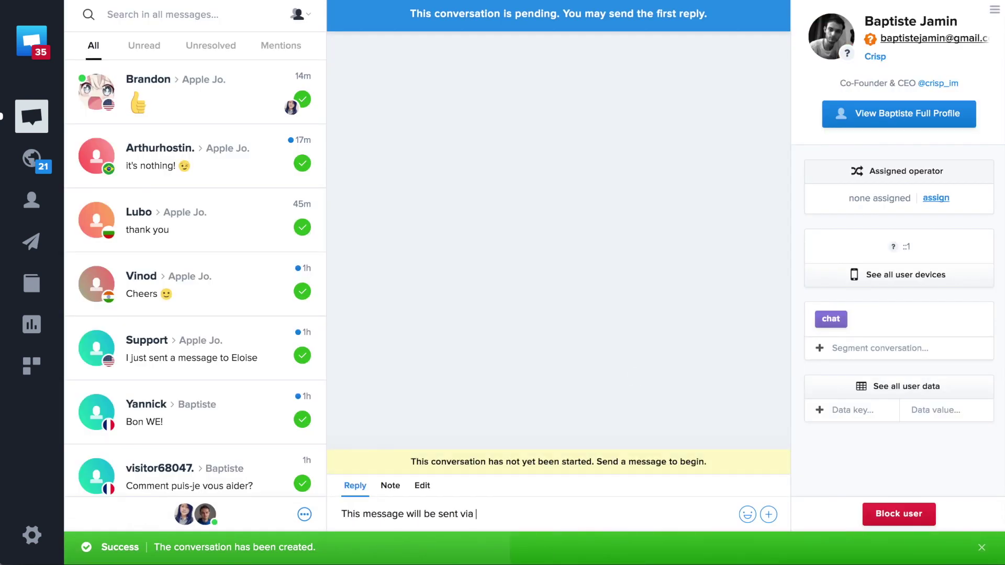
{"action": "type", "text": "Email"}
{"action": "key", "text": "Return"}
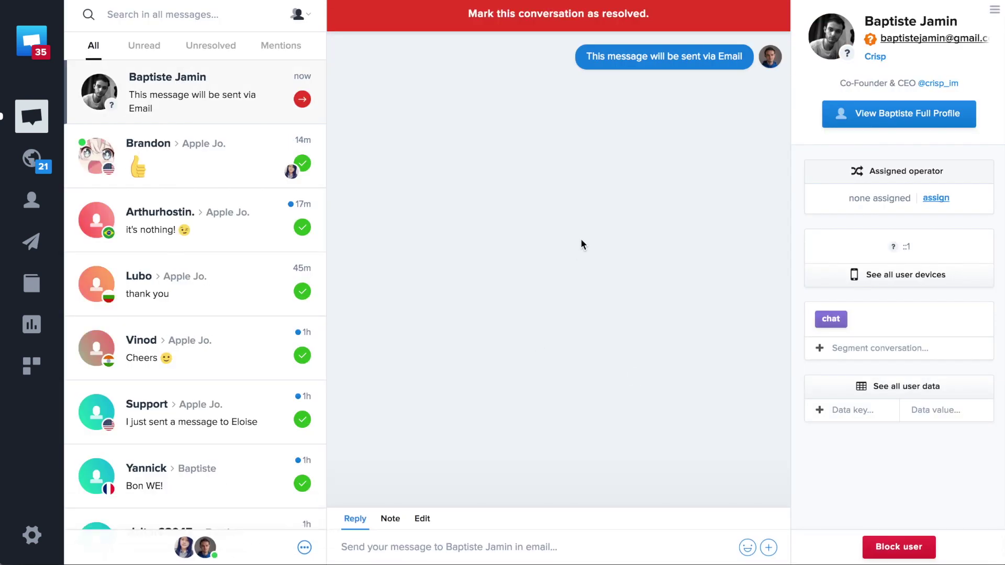
{"action": "left_click", "coordinate": [33, 536]}
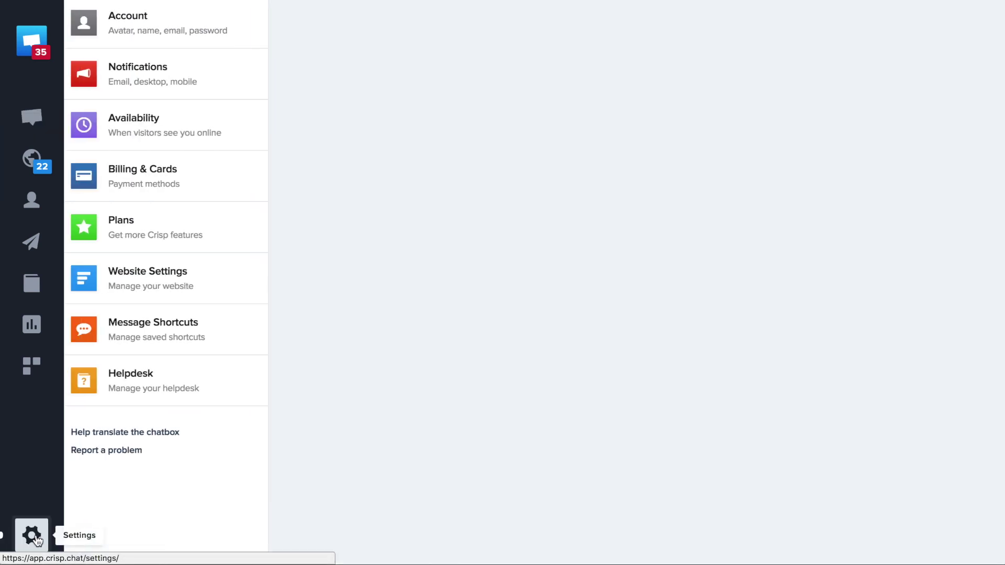
Review the account settings, keeping the interface language as English.
{"action": "left_click", "coordinate": [184, 39]}
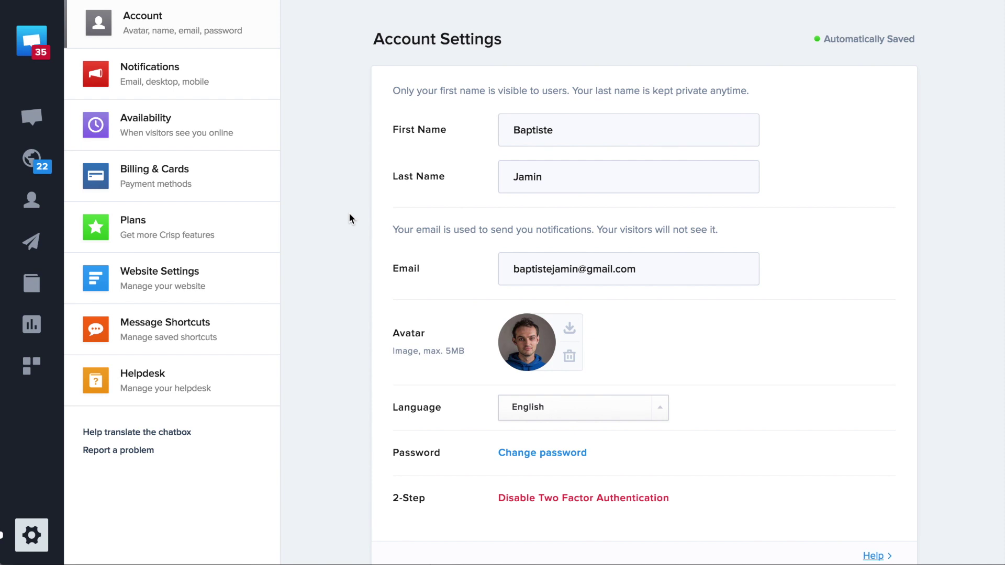
{"action": "scroll", "coordinate": [349, 213], "scroll_direction": "down", "scroll_amount": 2}
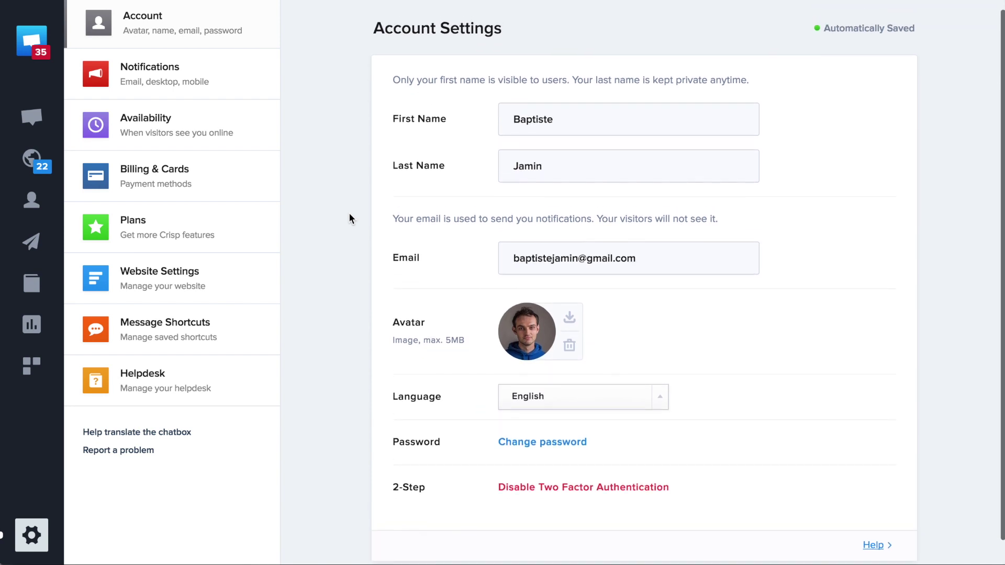
{"action": "left_click", "coordinate": [585, 400]}
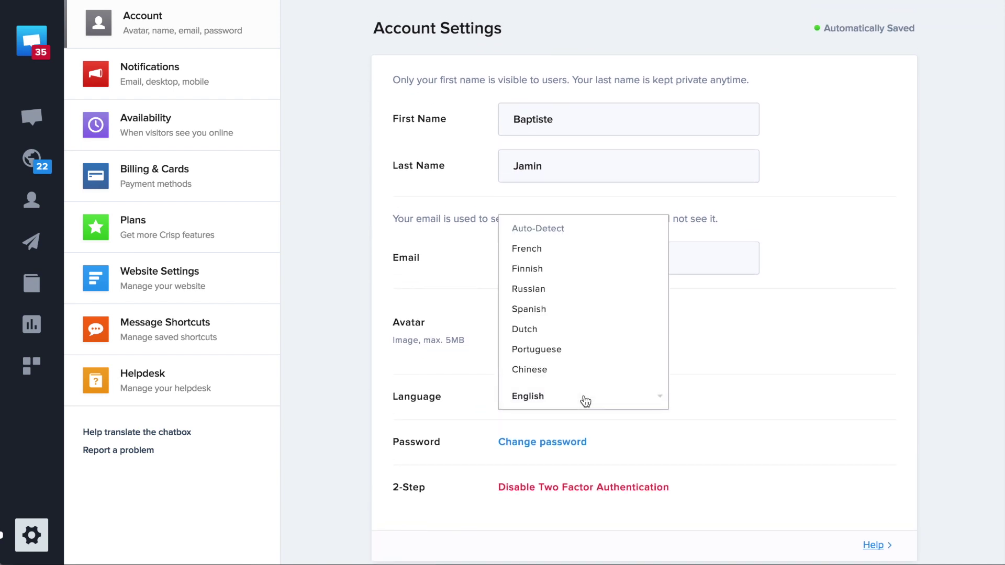
{"action": "left_click", "coordinate": [356, 279]}
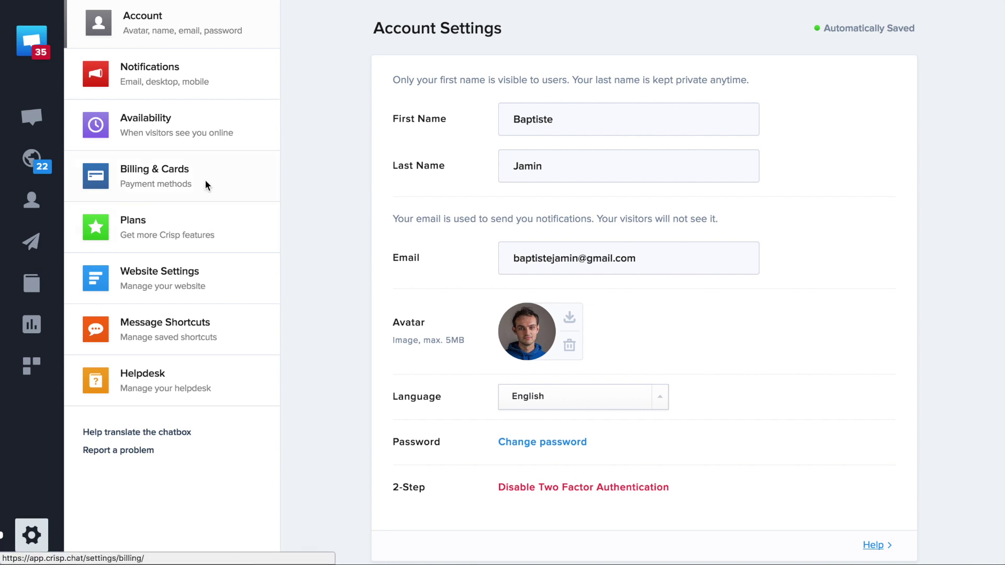
{"action": "left_click", "coordinate": [187, 128]}
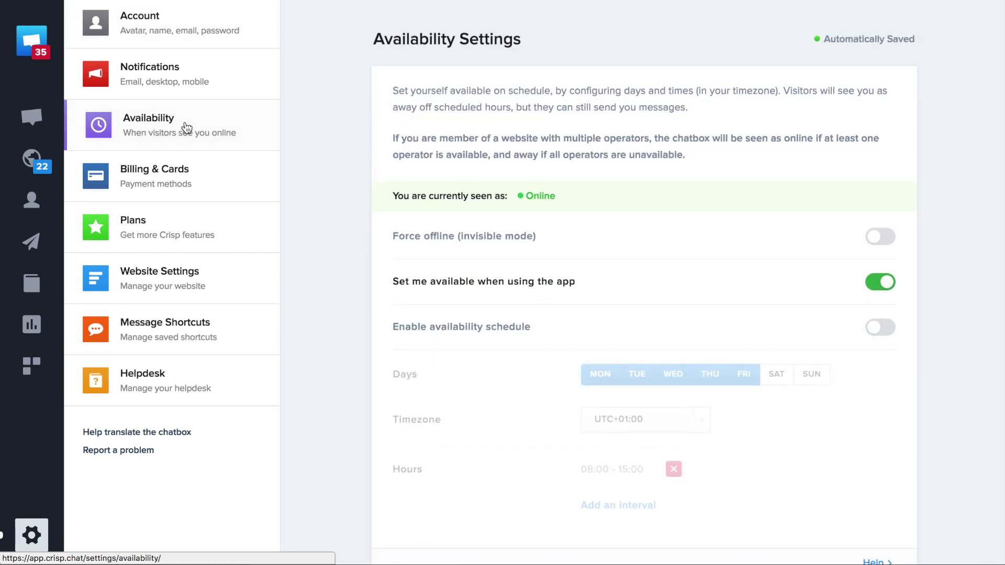
Enable the availability schedule and delete the 08:00–15:00 interval.
{"action": "scroll", "coordinate": [620, 301], "scroll_direction": "down", "scroll_amount": 1}
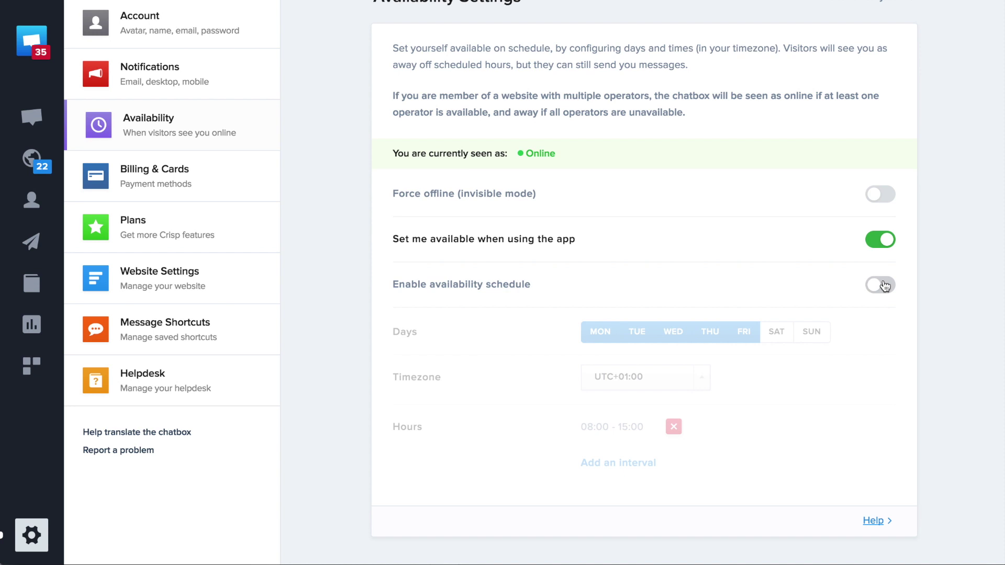
{"action": "left_click", "coordinate": [884, 286]}
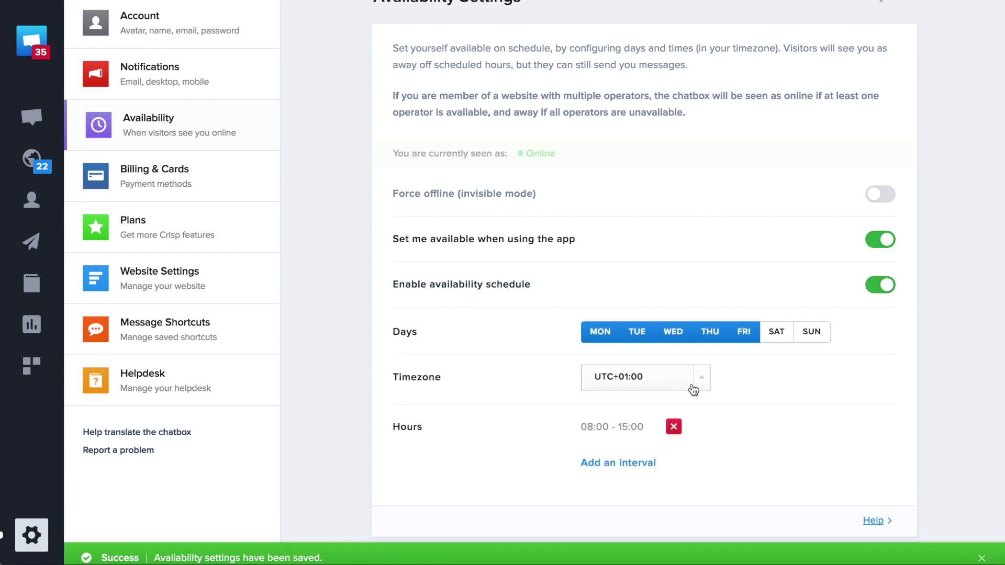
{"action": "left_click", "coordinate": [674, 430]}
Add a 09:00 to 17:00 hours interval to the schedule.
{"action": "left_click", "coordinate": [642, 433]}
{"action": "left_click", "coordinate": [597, 470]}
{"action": "left_click", "coordinate": [597, 373]}
{"action": "left_click", "coordinate": [650, 469]}
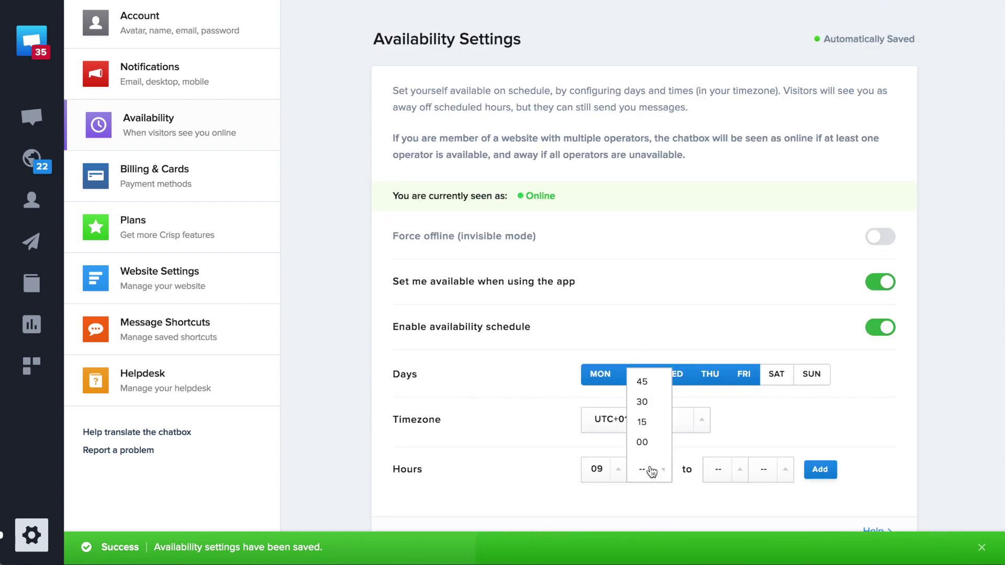
{"action": "left_click", "coordinate": [643, 441]}
{"action": "left_click", "coordinate": [720, 470]}
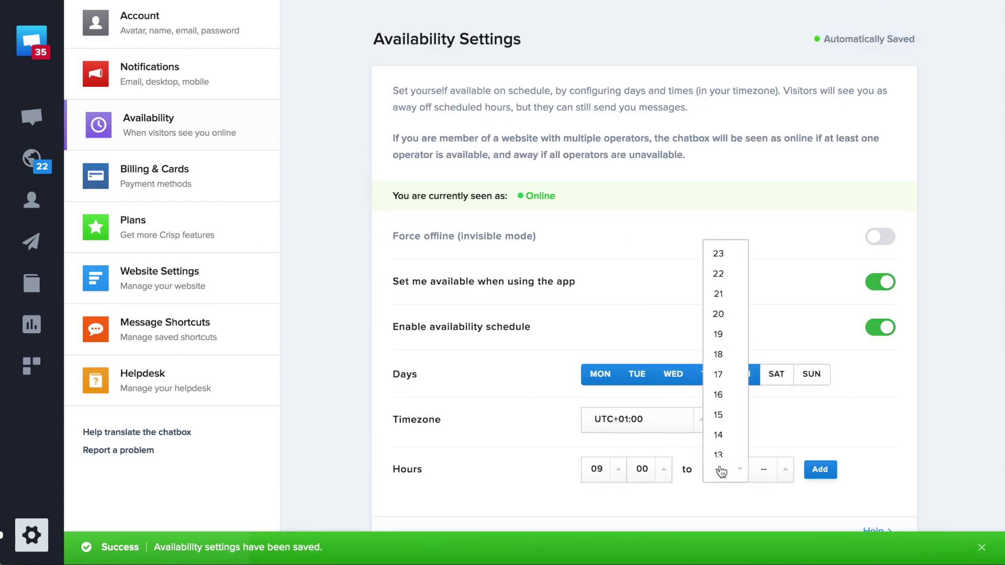
{"action": "left_click", "coordinate": [718, 374]}
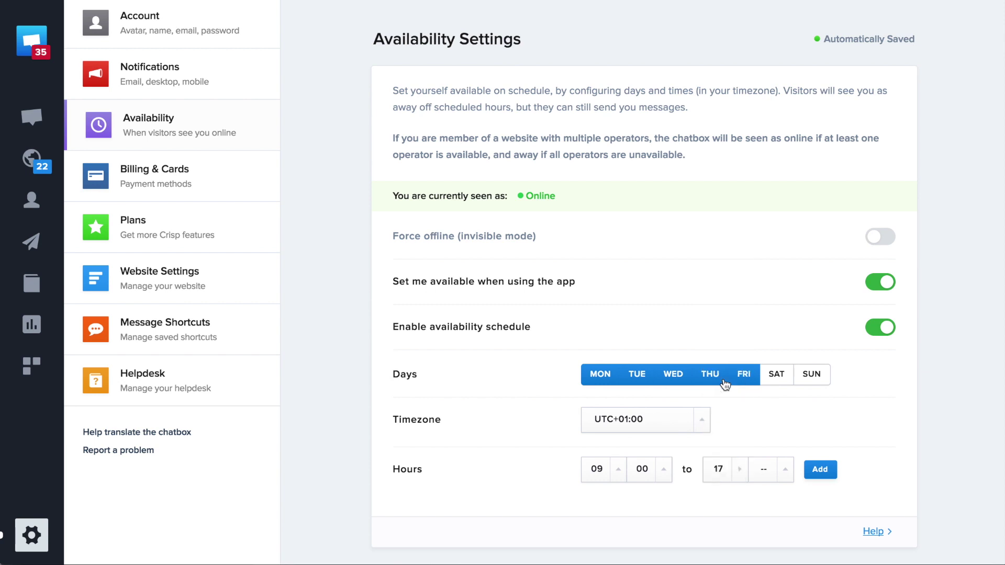
{"action": "left_click", "coordinate": [767, 468]}
{"action": "left_click", "coordinate": [766, 442]}
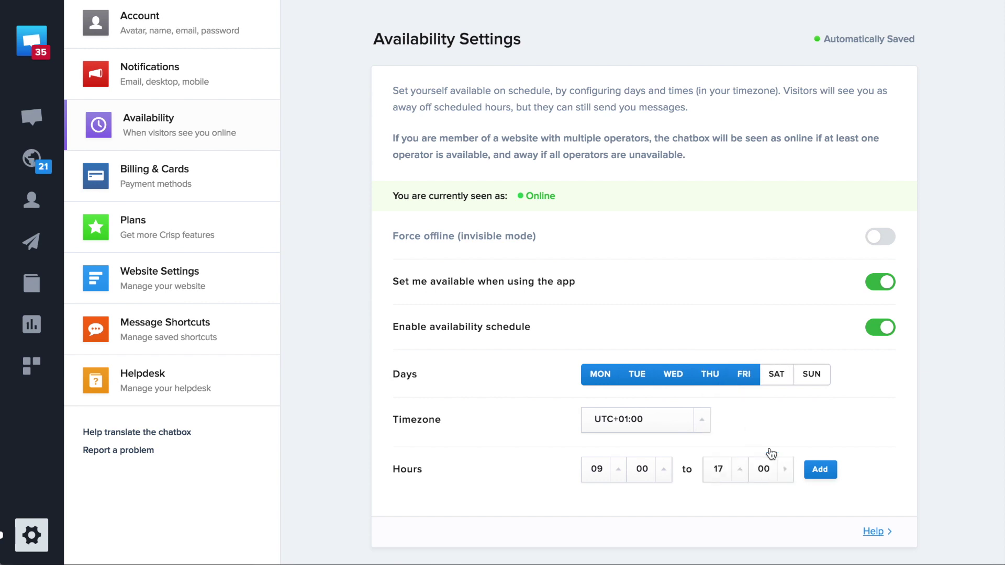
{"action": "left_click", "coordinate": [821, 474]}
{"action": "left_click", "coordinate": [189, 82]}
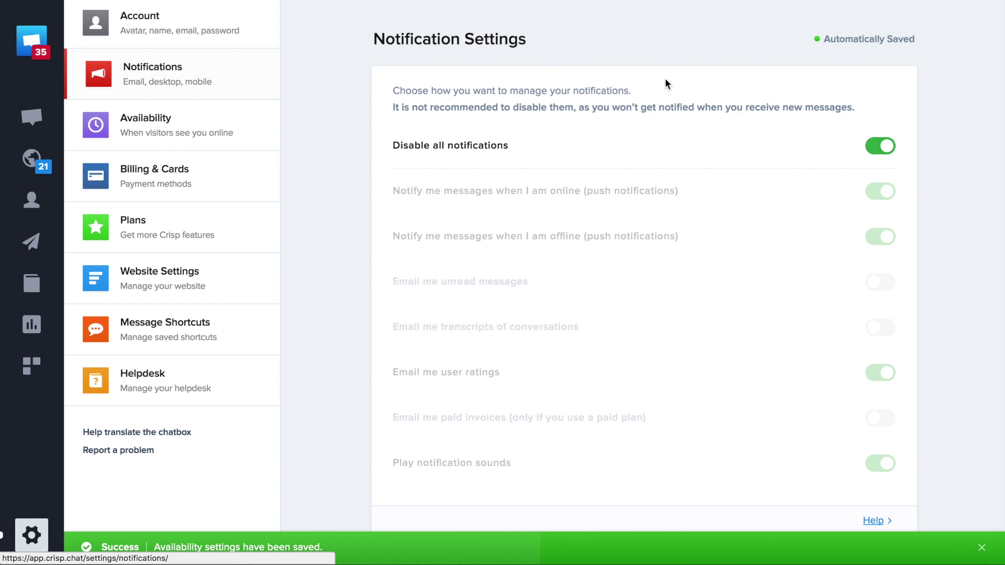
Toggle the notification and push switches so all stay off, then enable invisible mode from the Crisp menu.
{"action": "left_click", "coordinate": [881, 145]}
{"action": "left_click", "coordinate": [880, 238]}
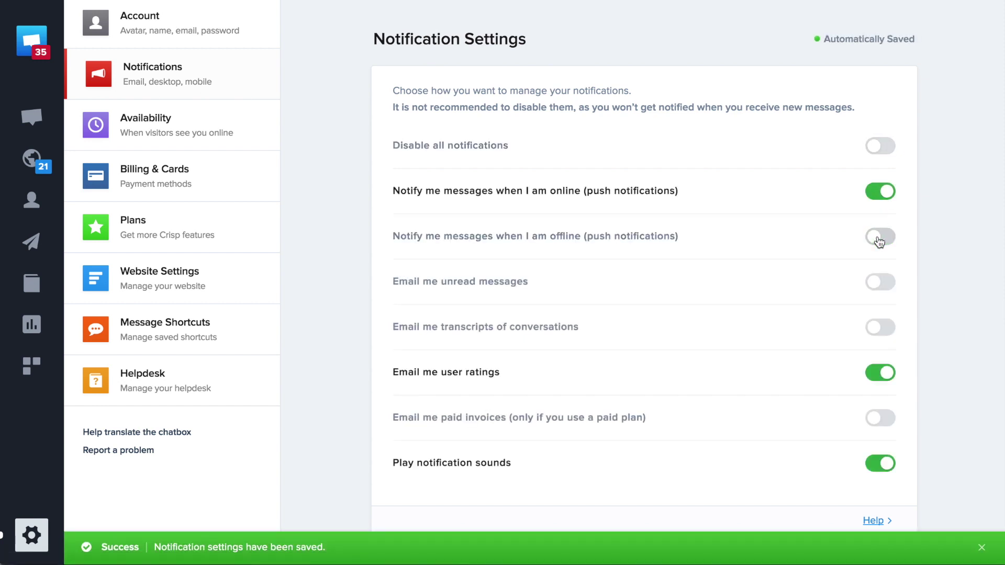
{"action": "left_click", "coordinate": [31, 42]}
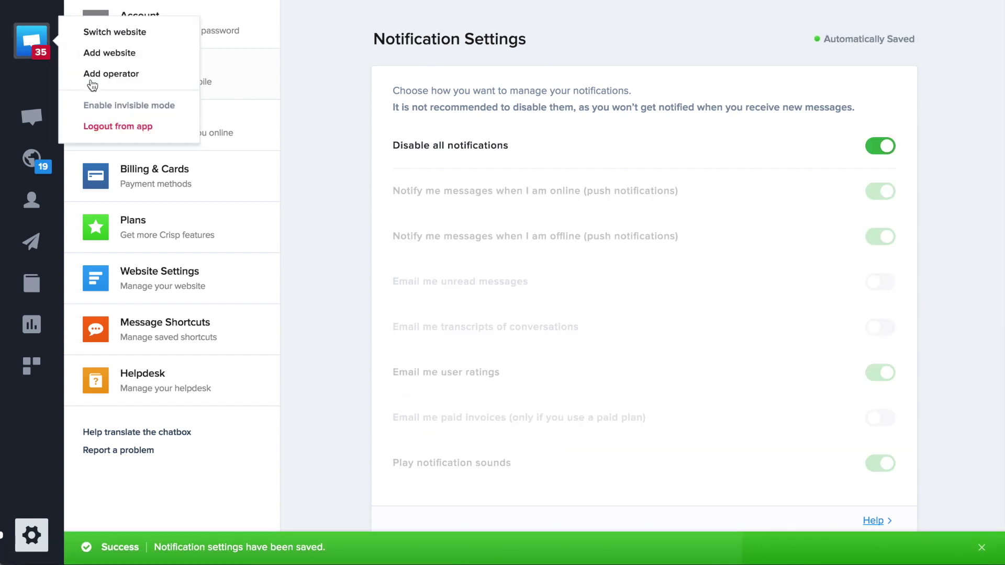
{"action": "left_click", "coordinate": [129, 106]}
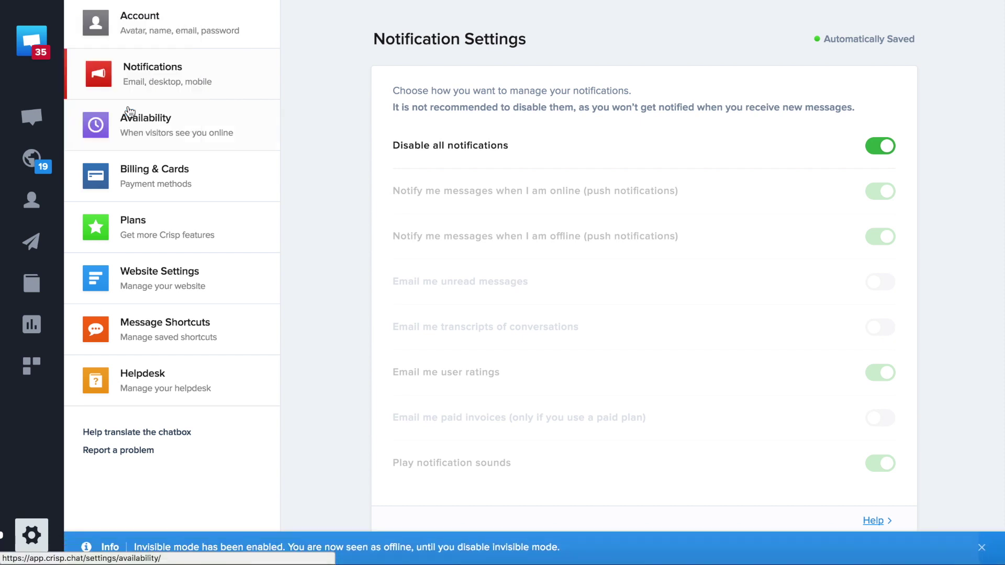